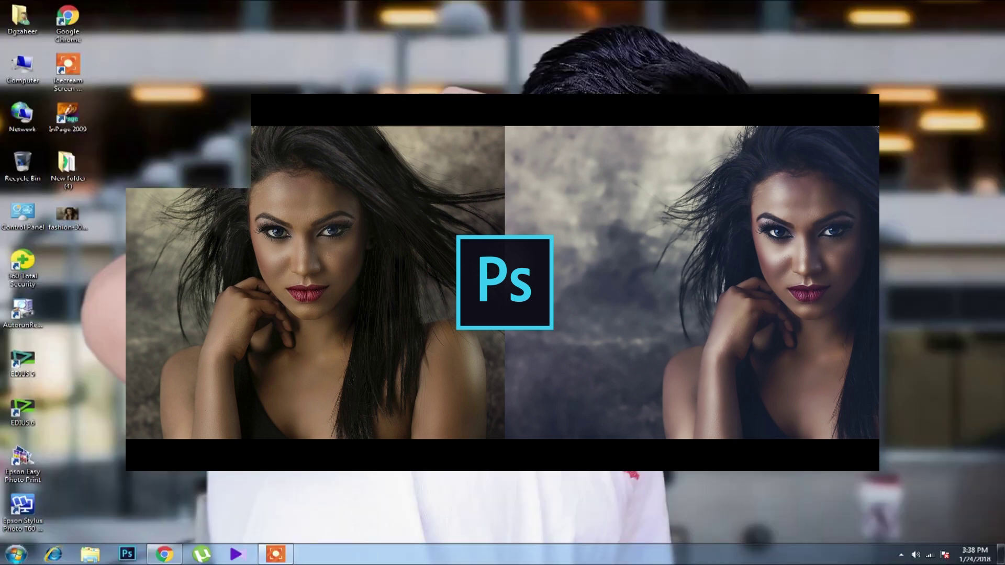
Step: Extract the GreyShop_x64 archive into a new folder on the desktop
left_click_drag(290, 109, 210, 111)
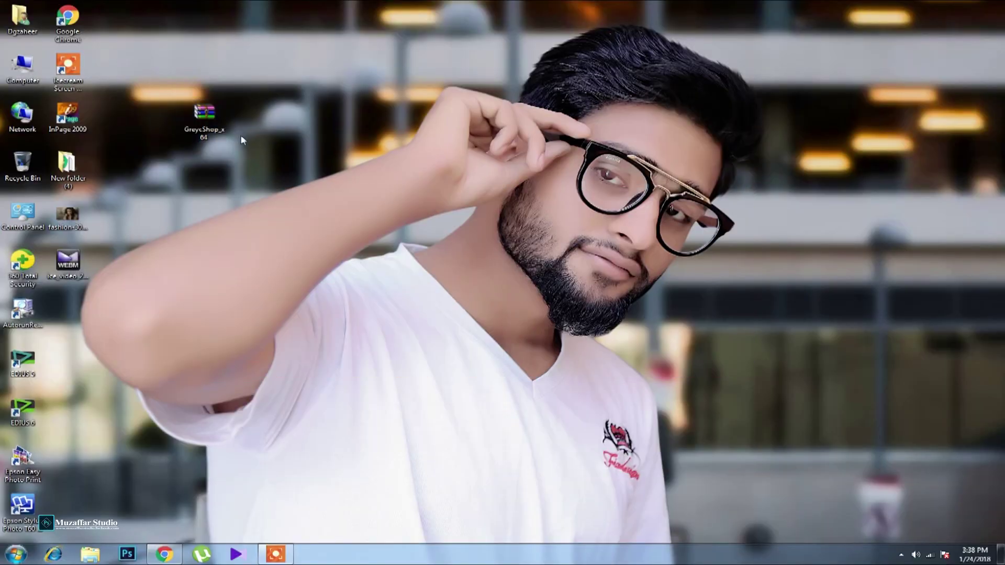
right_click(208, 125)
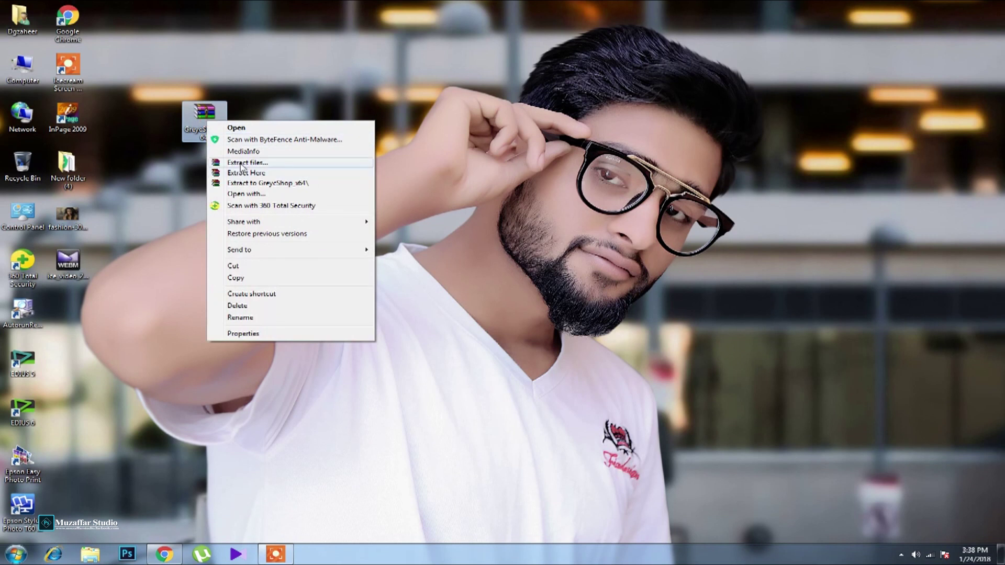
left_click(242, 163)
left_click(529, 398)
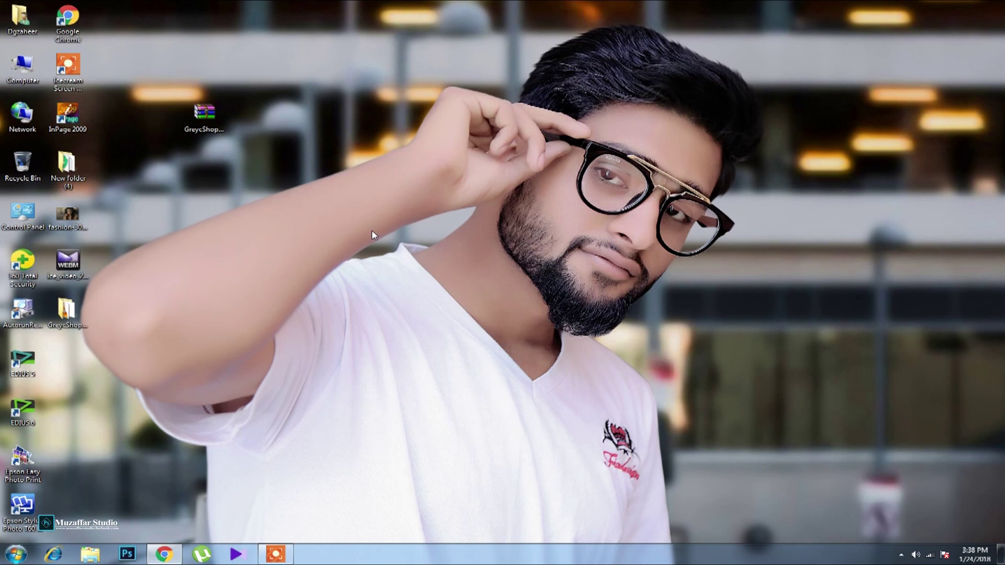
left_click_drag(66, 312, 292, 128)
Step: Copy the Greyc-helper and Greyc-x64 plug-in files from the extracted folder
double_click(302, 130)
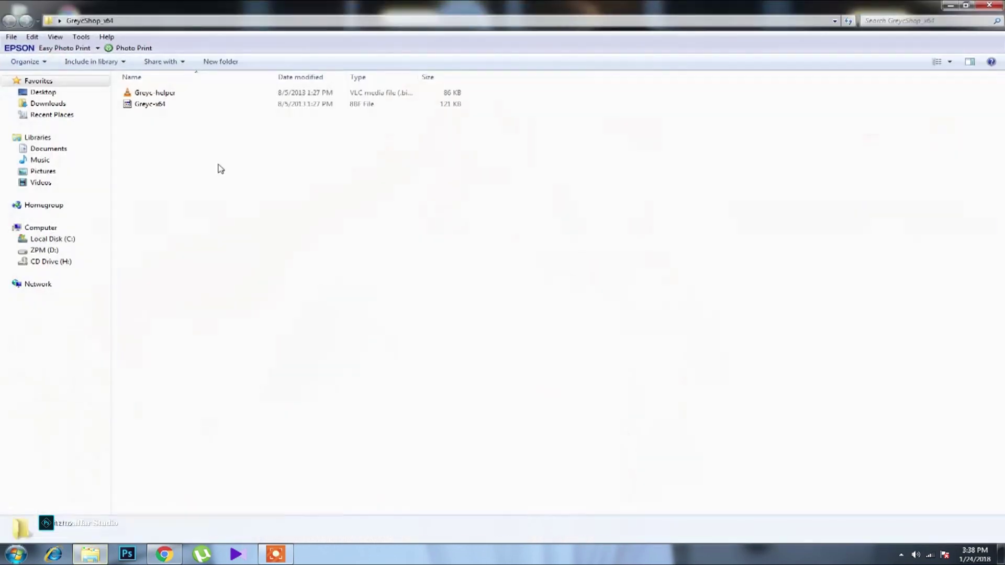
left_click_drag(207, 156, 155, 90)
left_click_drag(189, 139, 149, 97)
right_click(149, 97)
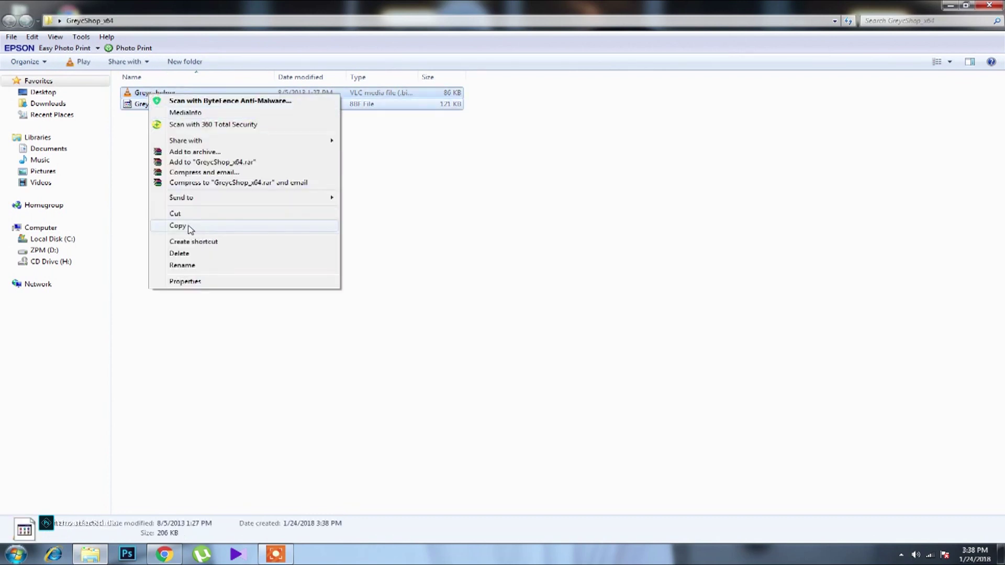
left_click(187, 226)
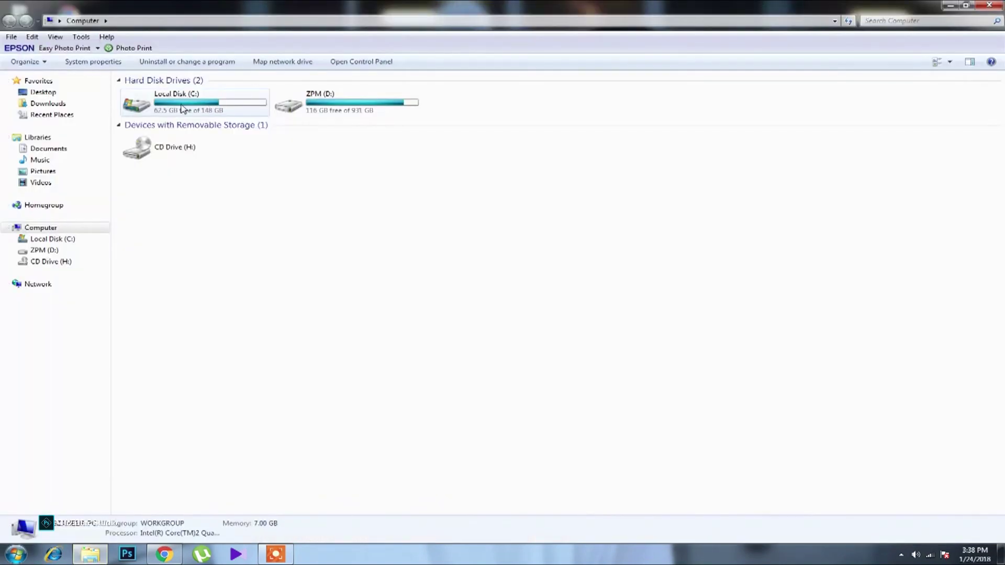
Step: Paste both Greyc files into C:\Program Files\Adobe\Adobe Photoshop CC 2014\Plug-ins, then close Explorer
double_click(182, 109)
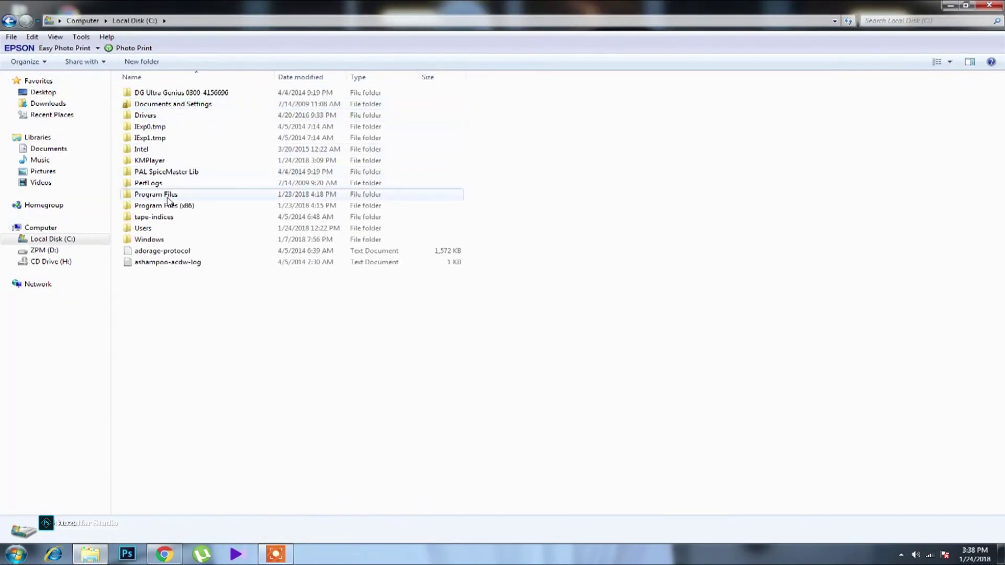
double_click(168, 195)
double_click(159, 121)
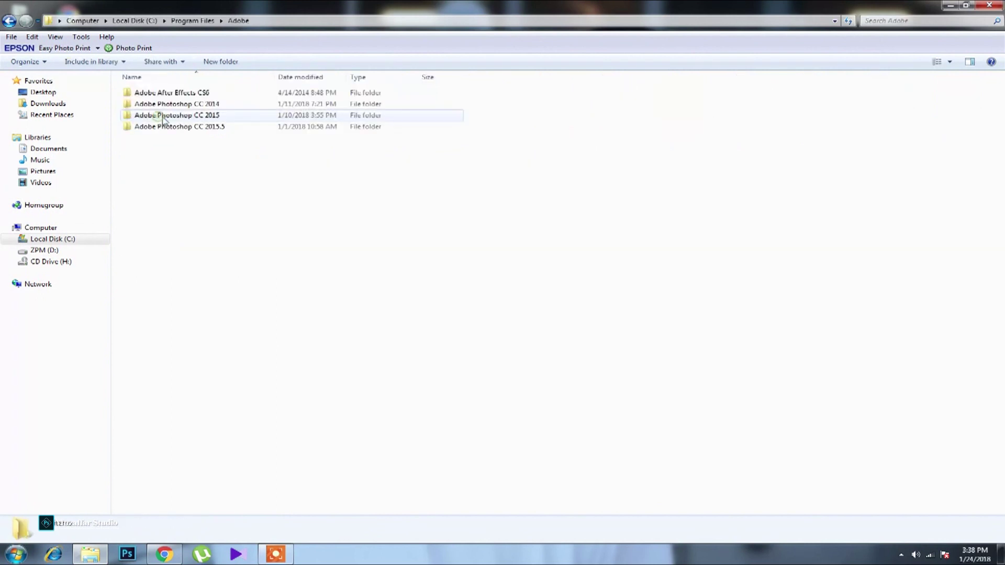
double_click(206, 104)
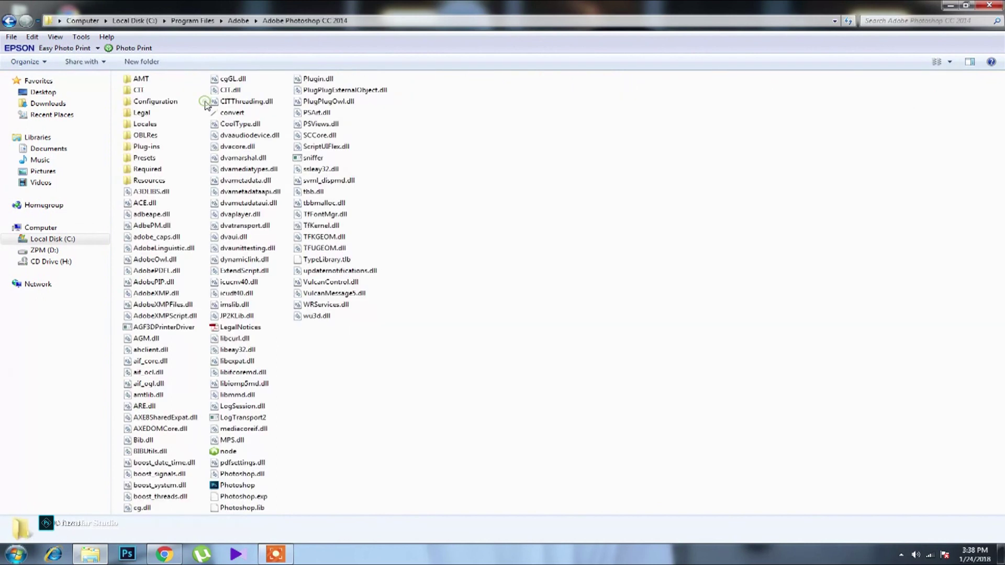
double_click(152, 146)
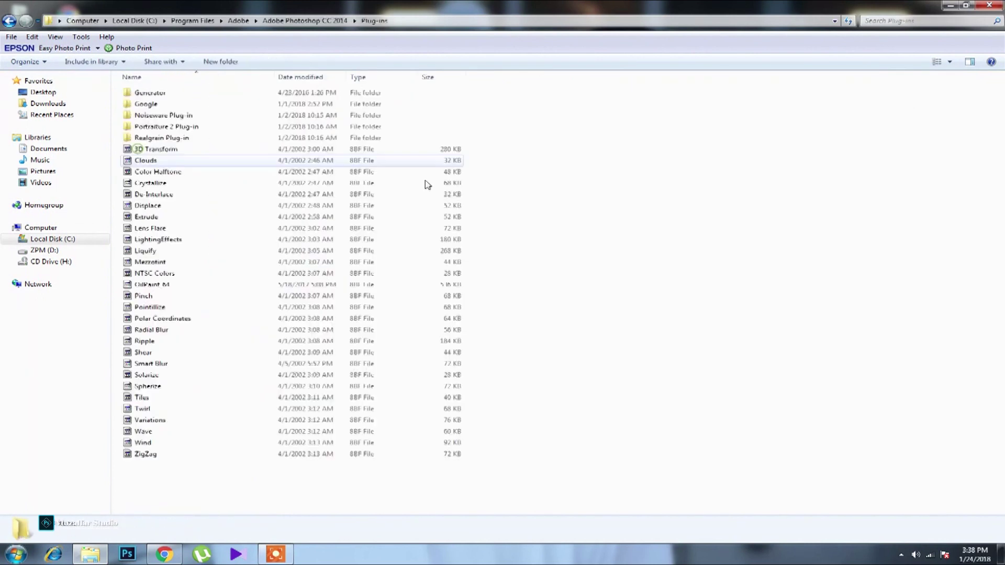
right_click(691, 226)
left_click(716, 296)
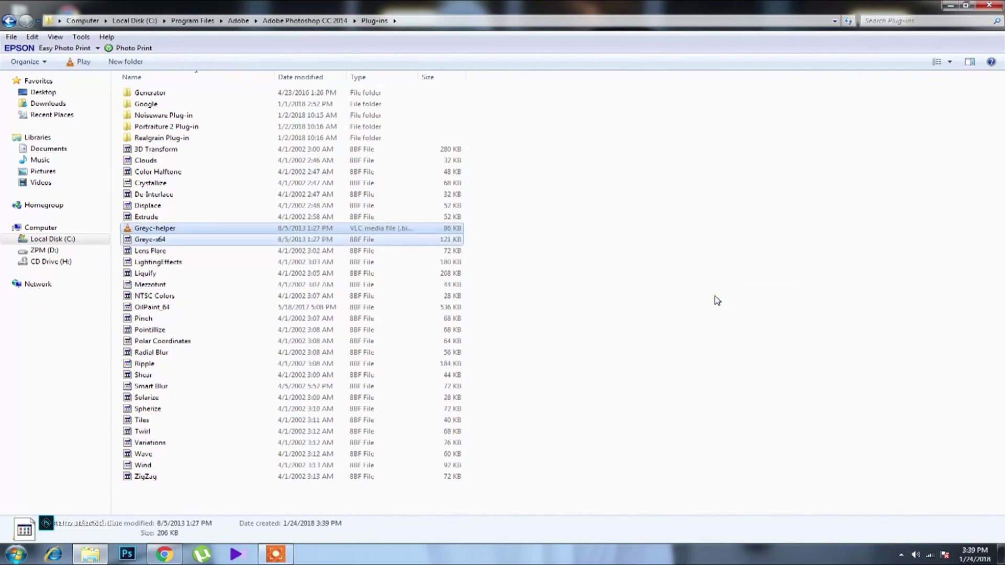
left_click(989, 4)
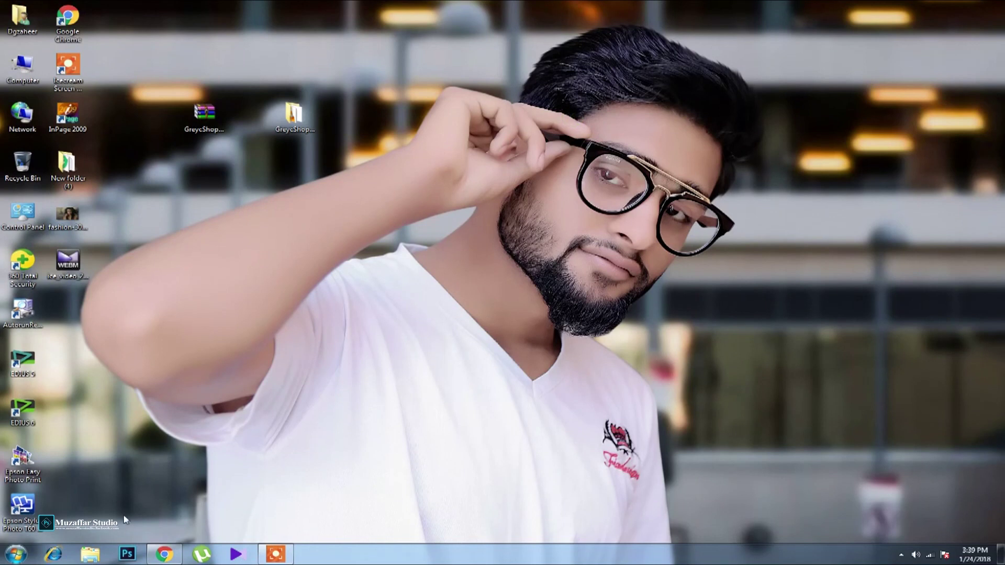
Step: Launch Photoshop CC 2014, dismiss the Selective Tool panel, and minimise to the desktop
left_click(127, 554)
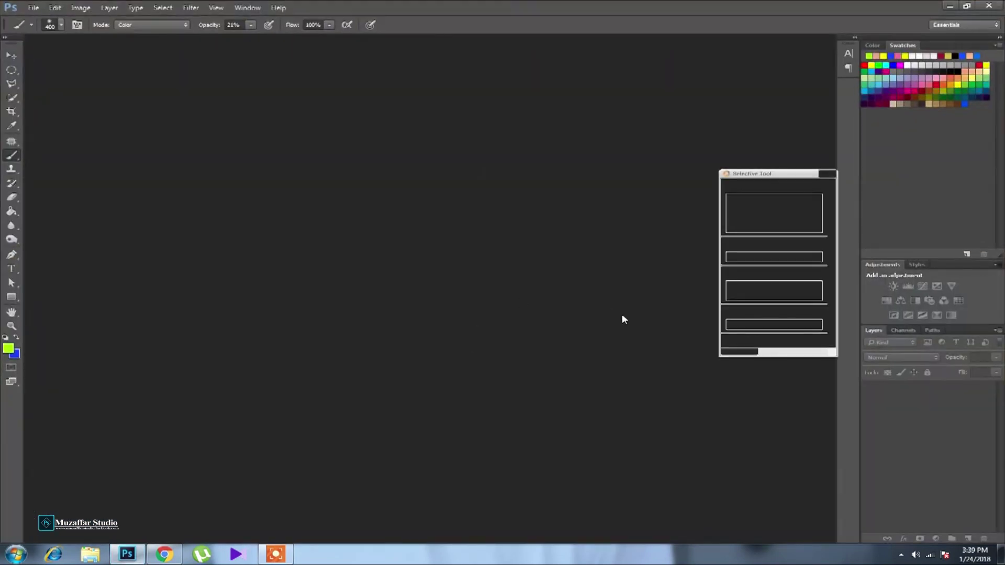
left_click(832, 175)
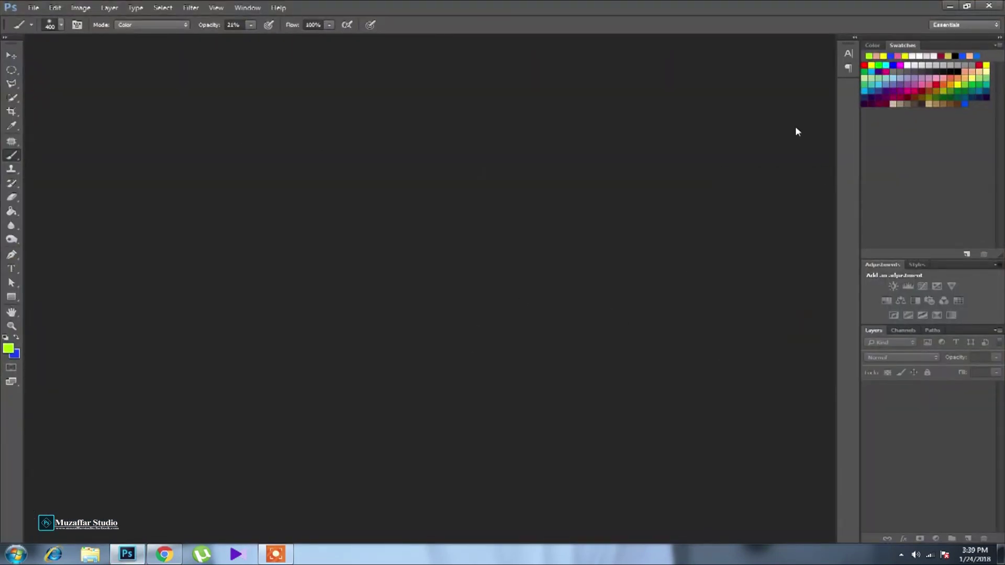
left_click(949, 10)
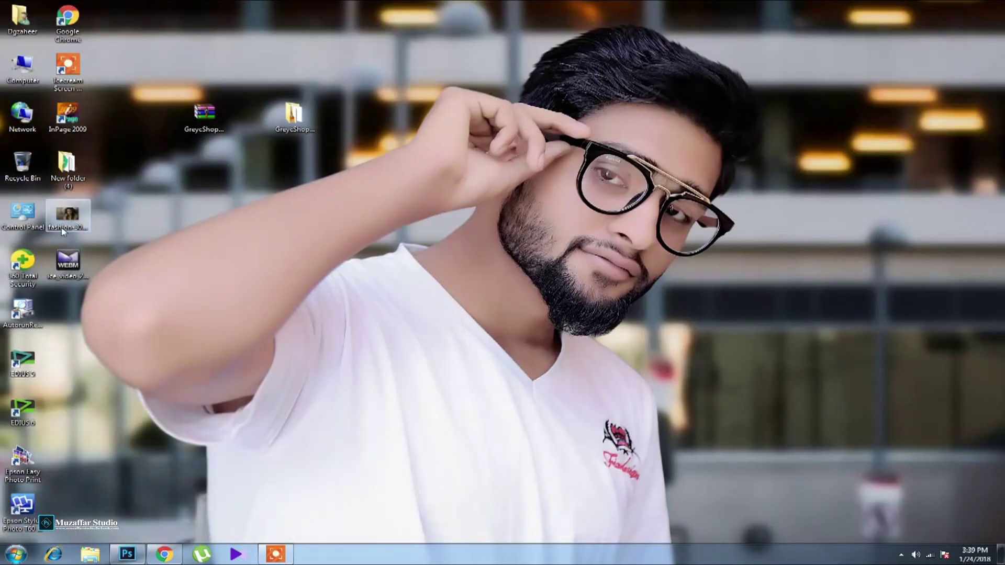
Step: Open fashion-3080644_1920.jpg in Photoshop and duplicate its Background layer
mouse_move(77, 225)
left_mouse_down()
mouse_move(240, 320)
mouse_move(229, 321)
left_mouse_up()
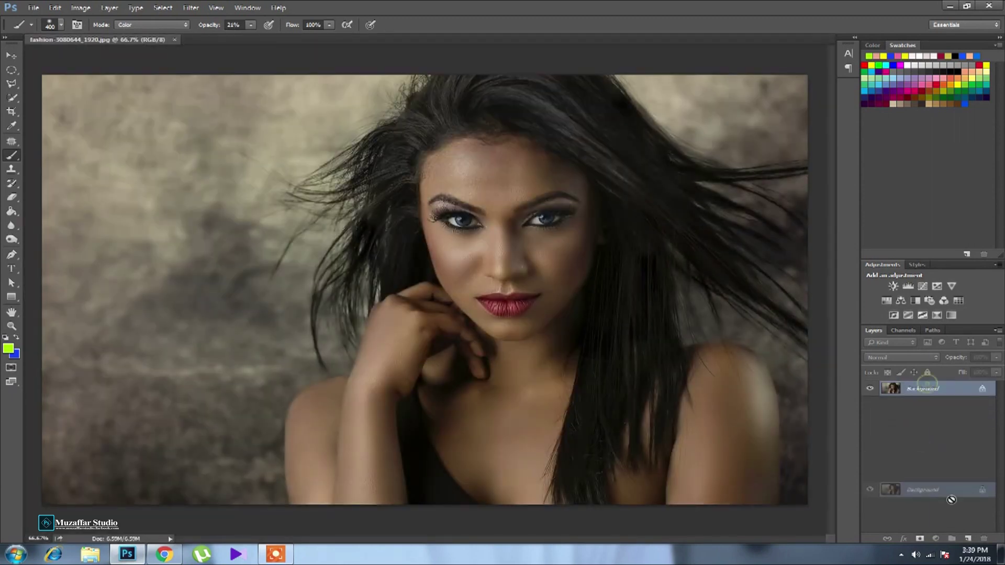
left_click_drag(928, 387, 968, 538)
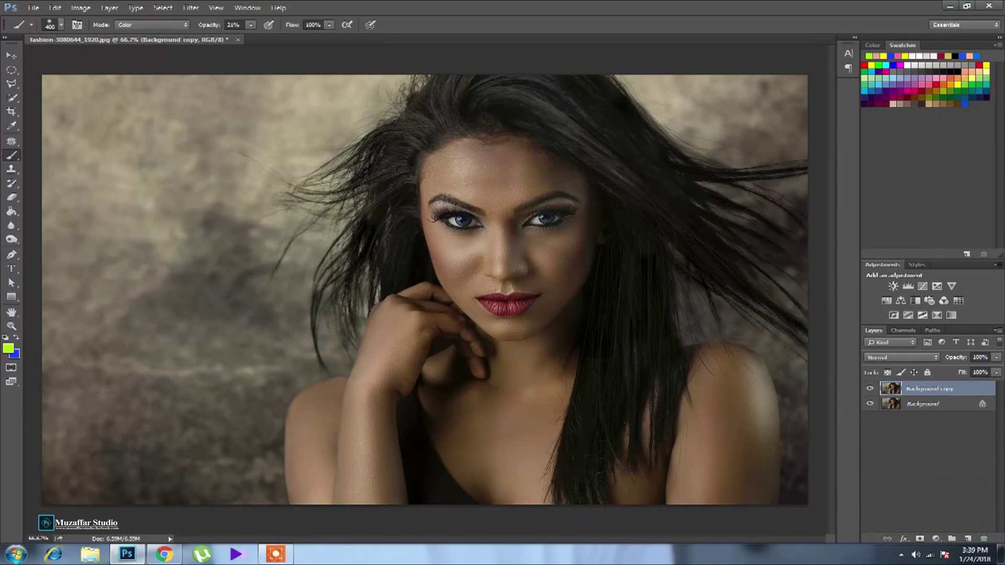
left_click(191, 7)
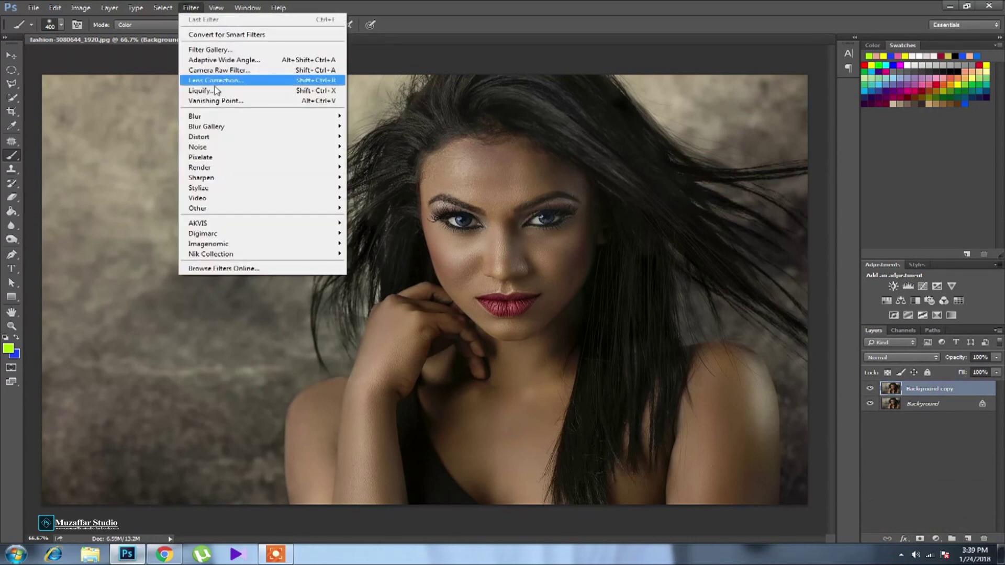
mouse_move(198, 146)
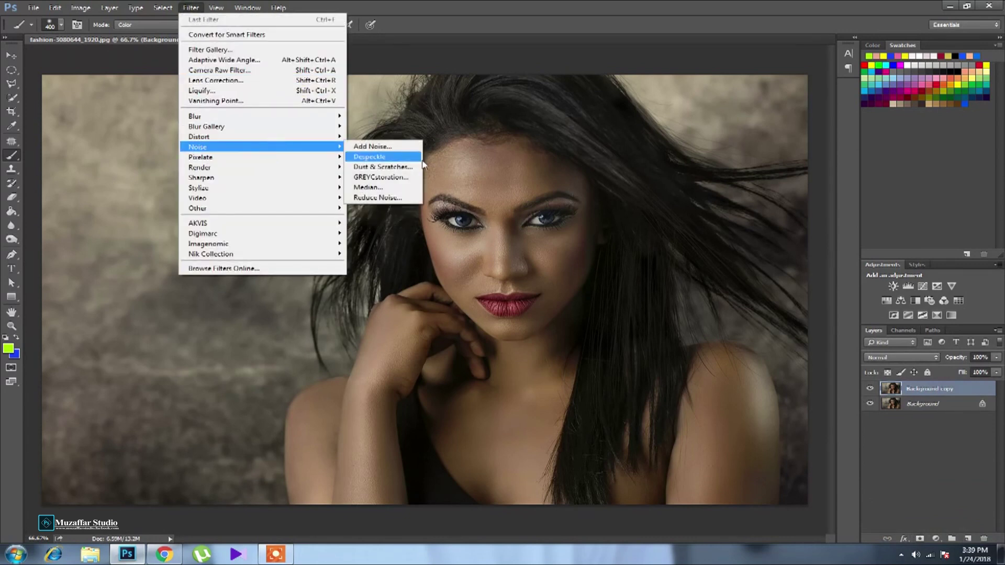
Step: Apply GREYCstoration to the Background copy after previewing face, eyes, lips, hand and hair
left_click(379, 178)
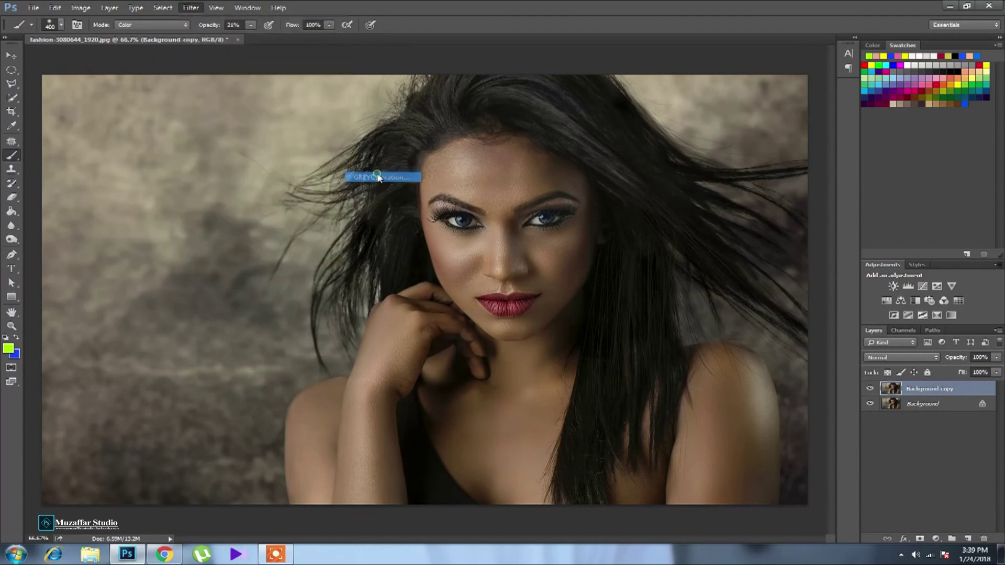
key("Tab")
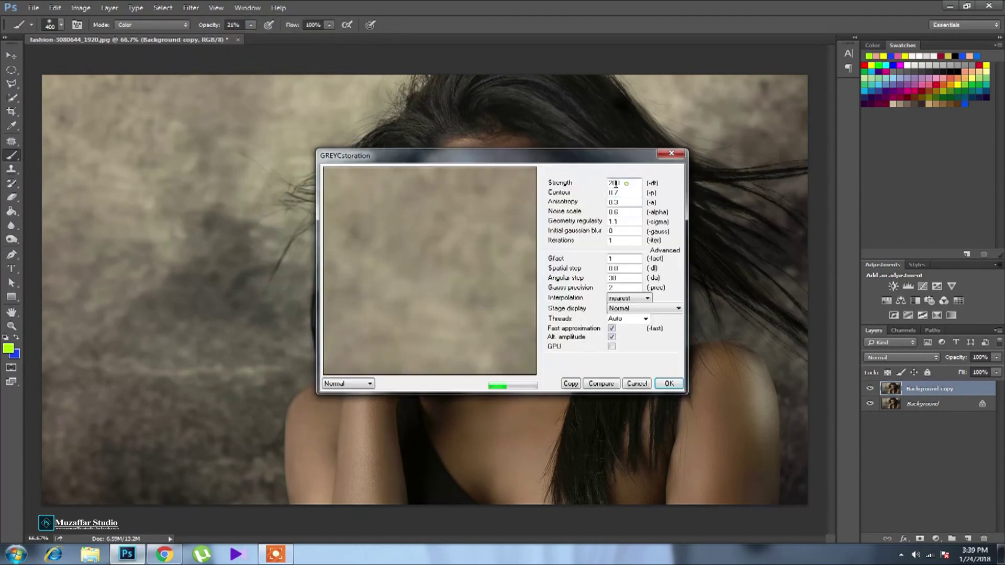
key("Tab")
key("Tab")
key("Tab")
left_click_drag(406, 332, 408, 278)
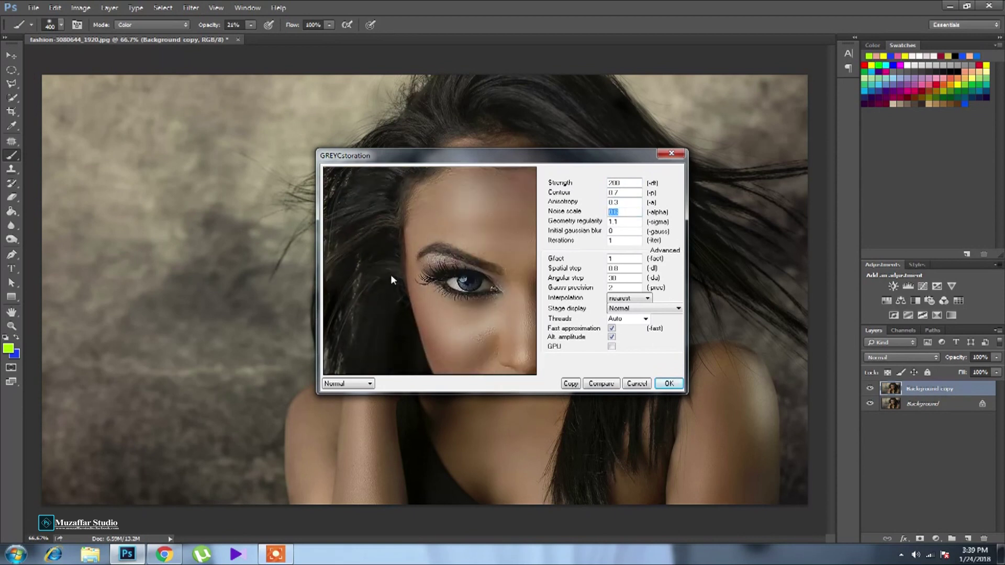
left_click_drag(391, 274, 393, 347)
mouse_move(450, 310)
left_mouse_down()
mouse_move(397, 294)
mouse_move(448, 250)
left_mouse_up()
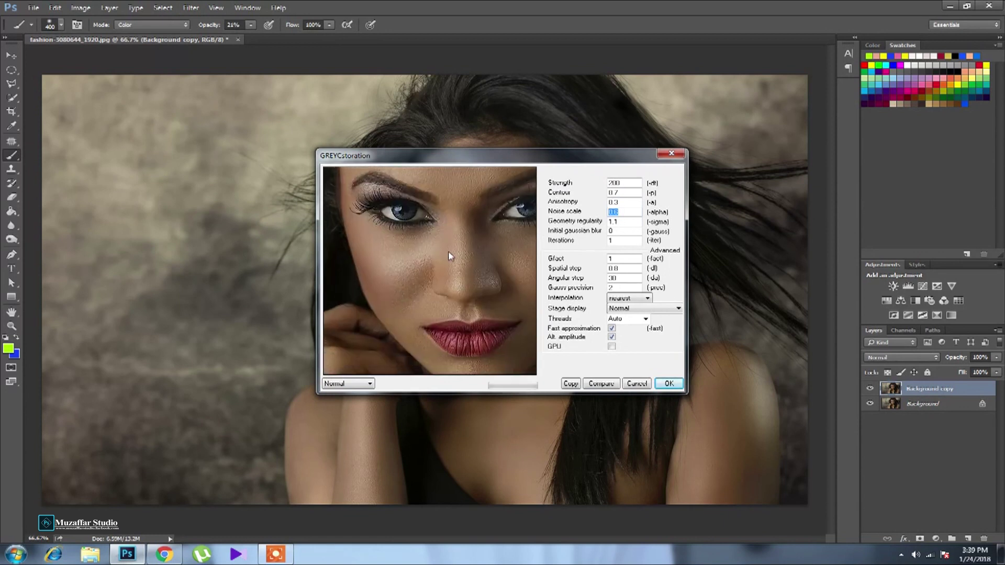
left_click_drag(456, 338, 459, 273)
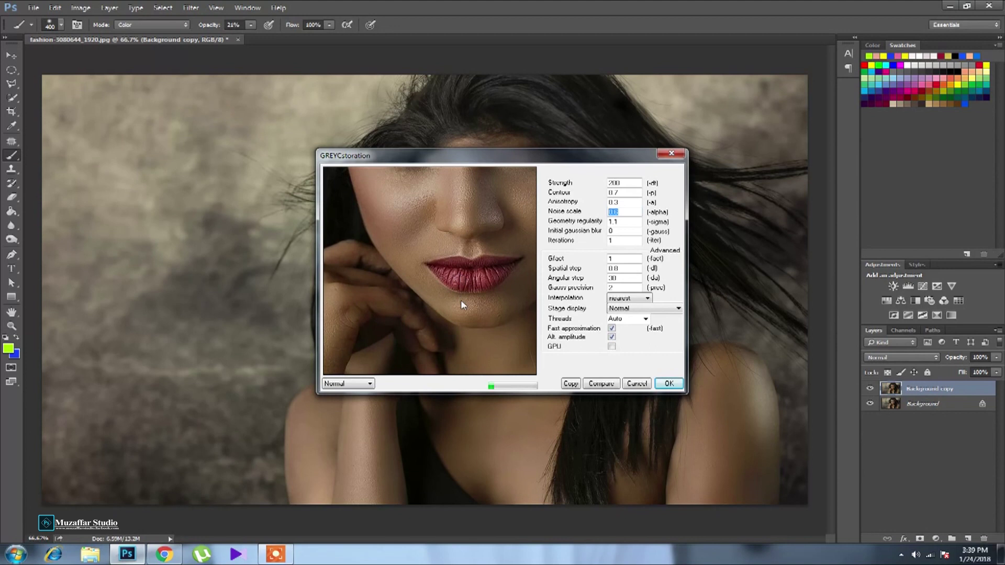
left_click_drag(428, 302, 502, 311)
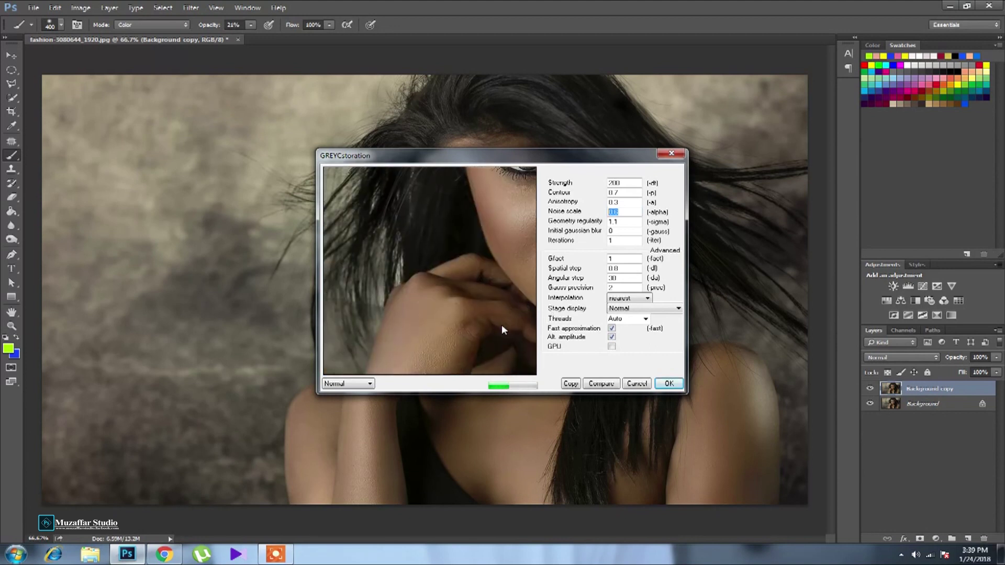
left_click_drag(481, 266, 476, 372)
left_click_drag(452, 271, 417, 352)
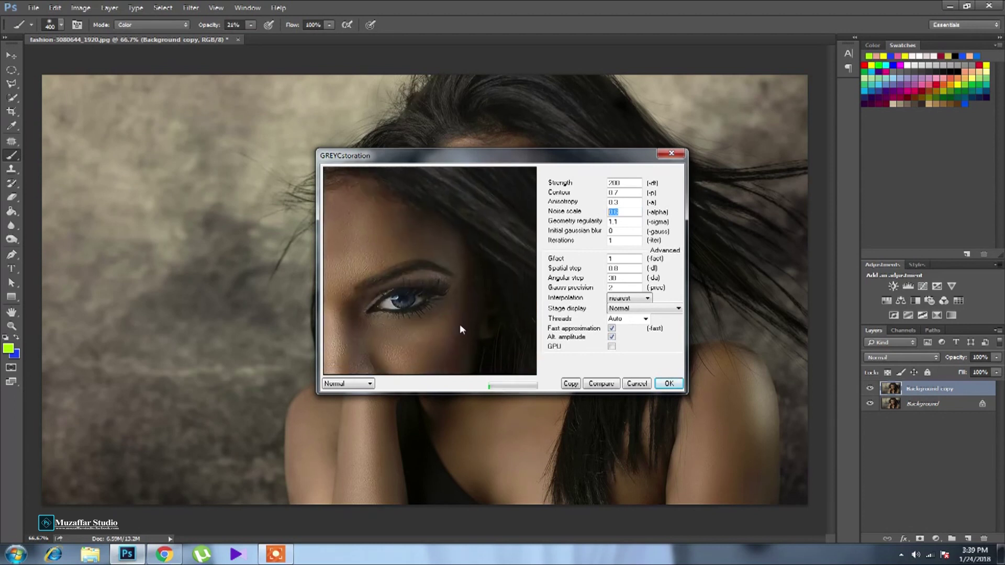
left_click_drag(448, 337, 482, 281)
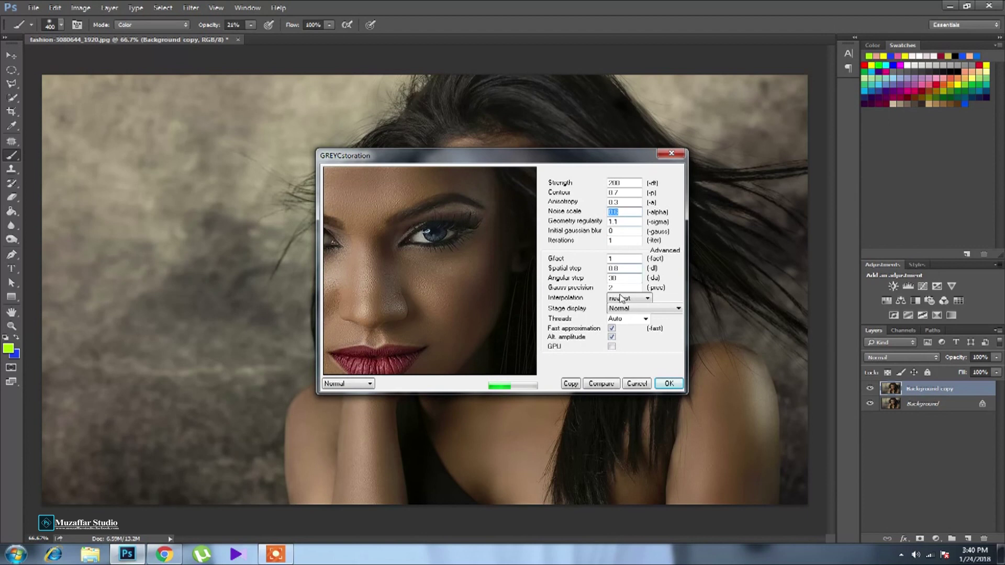
left_click(661, 387)
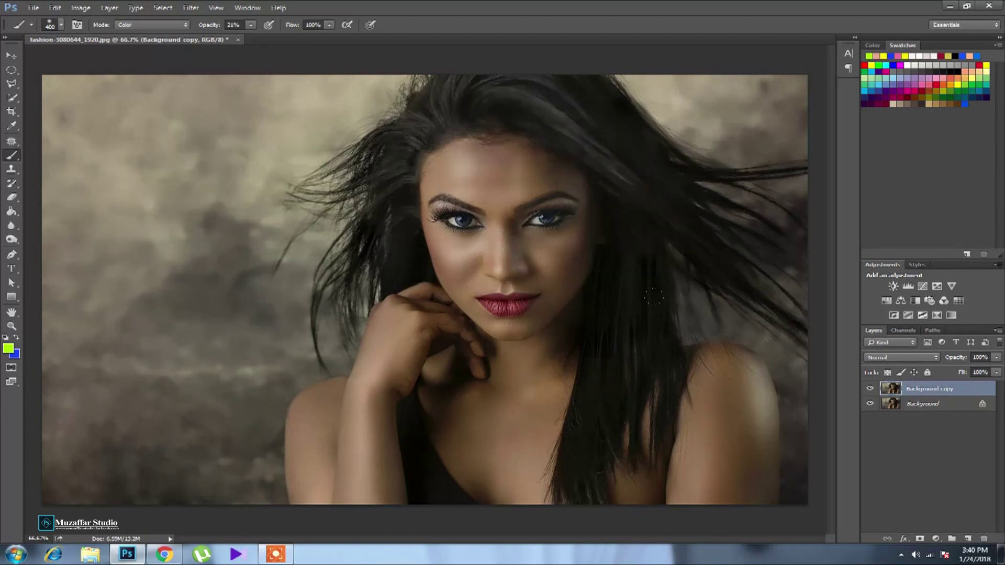
scroll(499, 230, "up", 3)
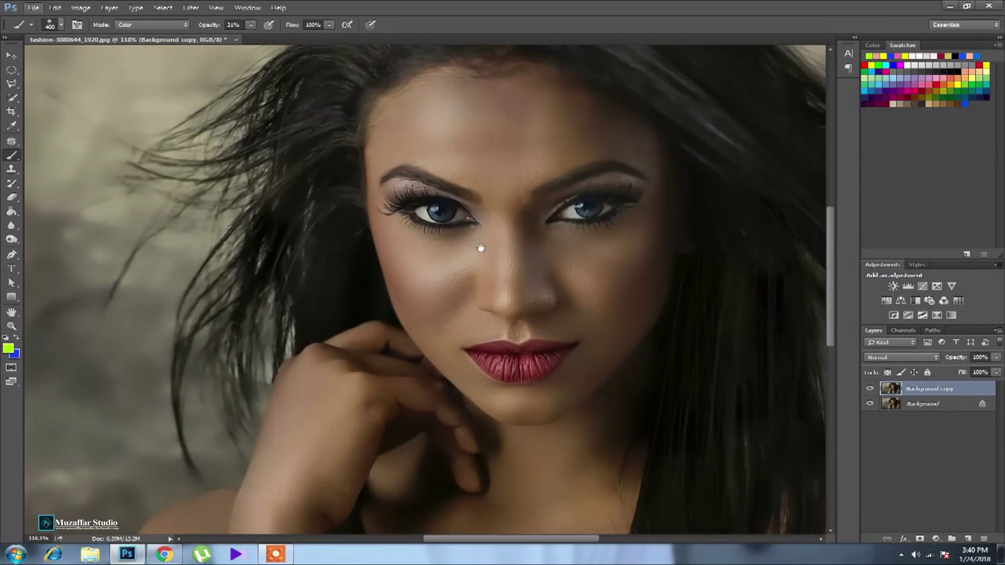
scroll(461, 269, "up", 1)
scroll(461, 270, "up", 3)
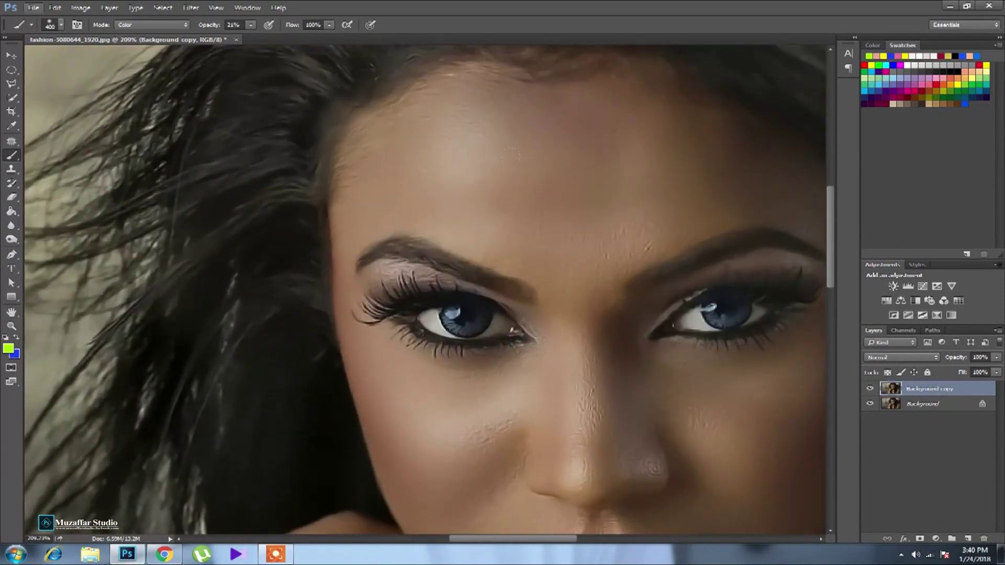
left_click(870, 388)
left_click(871, 389)
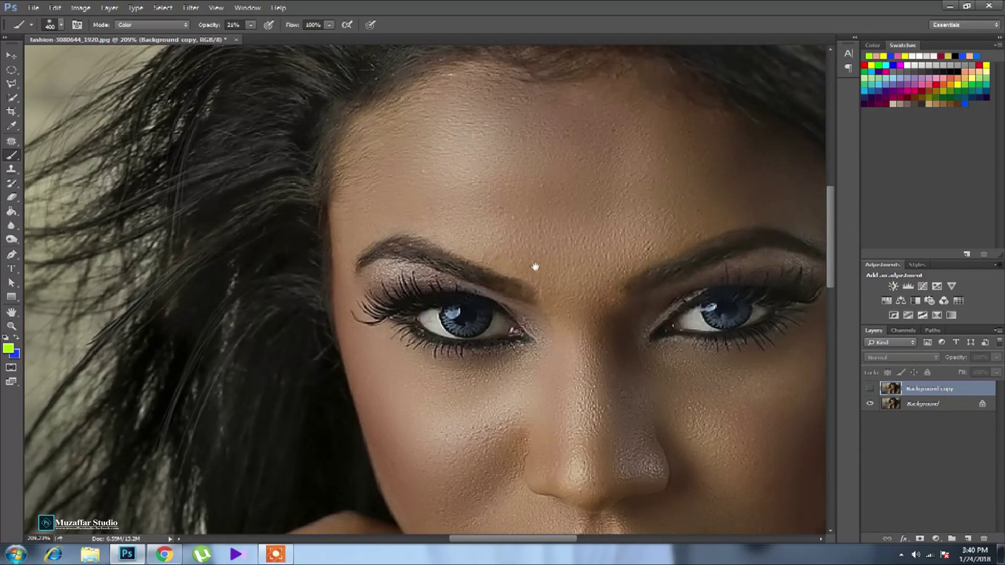
left_click_drag(535, 267, 554, 435)
left_click(869, 388)
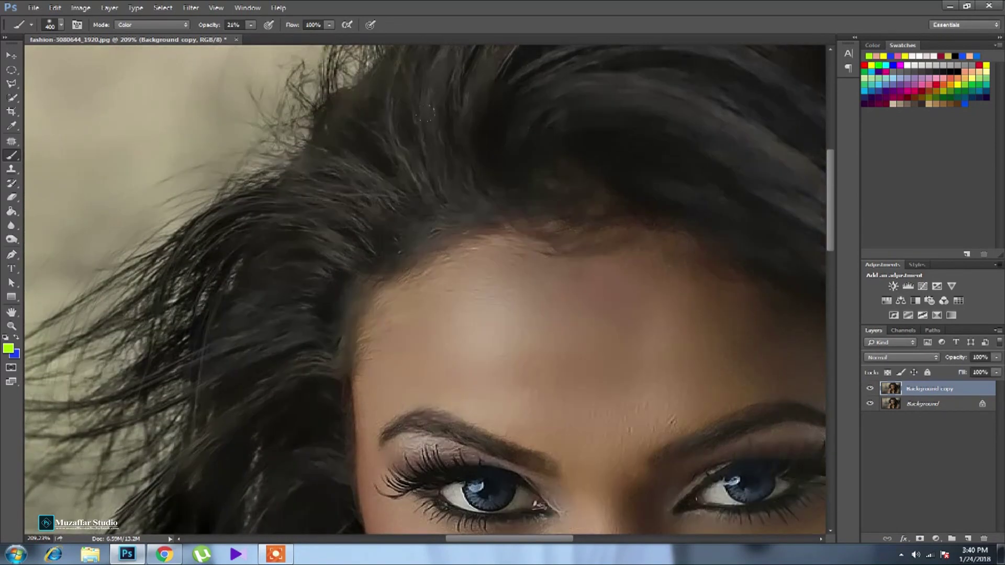
scroll(591, 302, "down", 5)
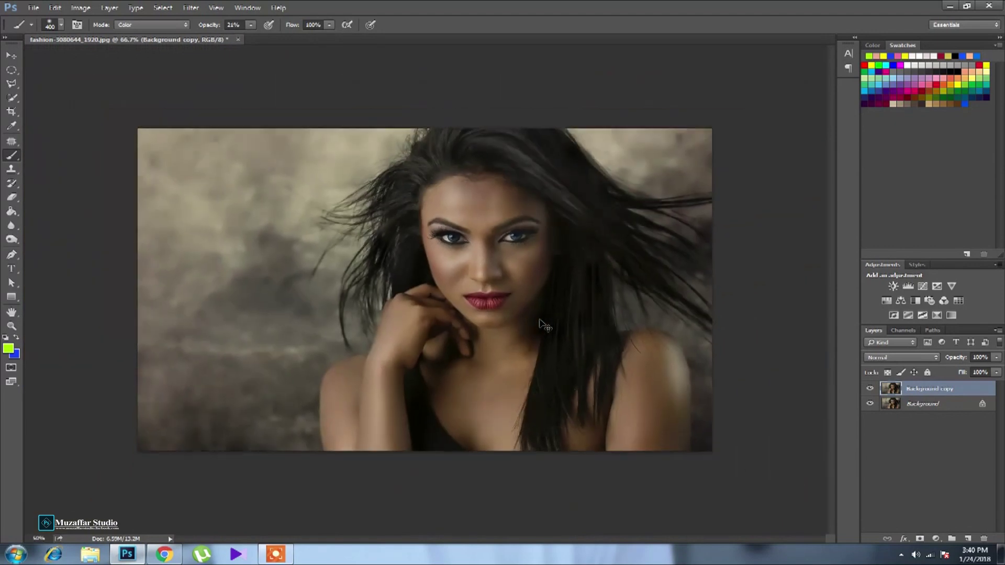
Step: Add a Color Lookup adjustment layer using the FoggyNight.3DL look
left_click(936, 539)
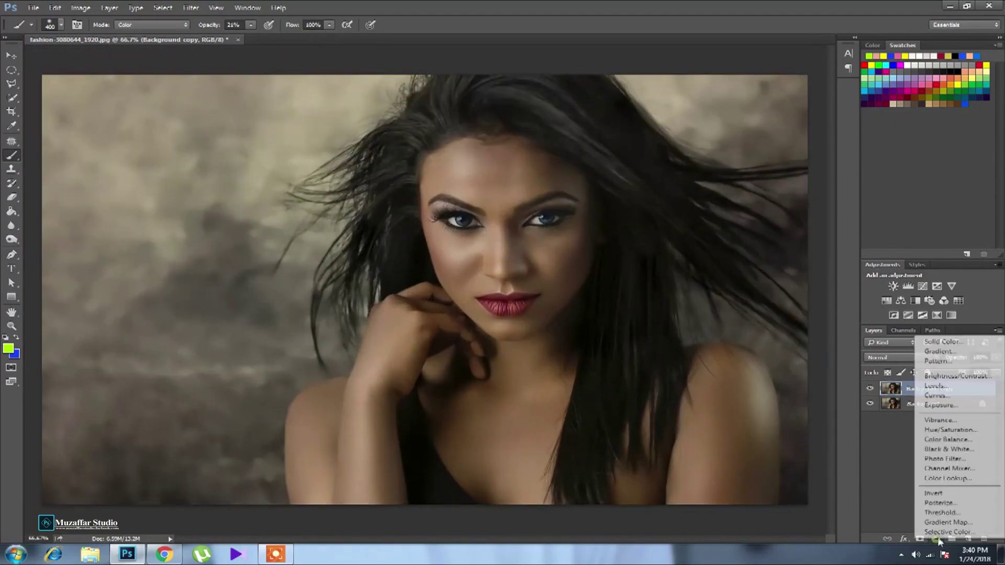
left_click(936, 479)
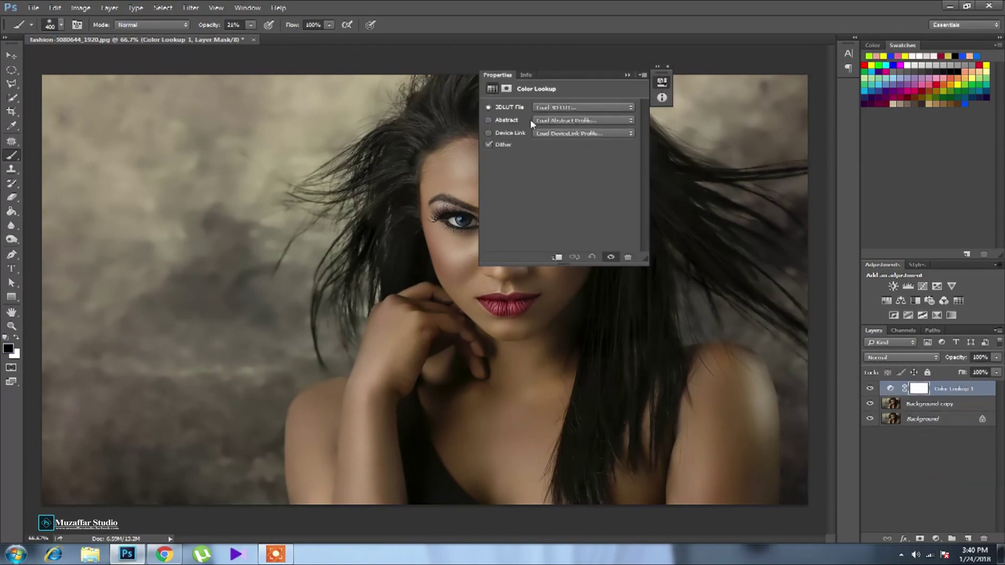
left_click(550, 108)
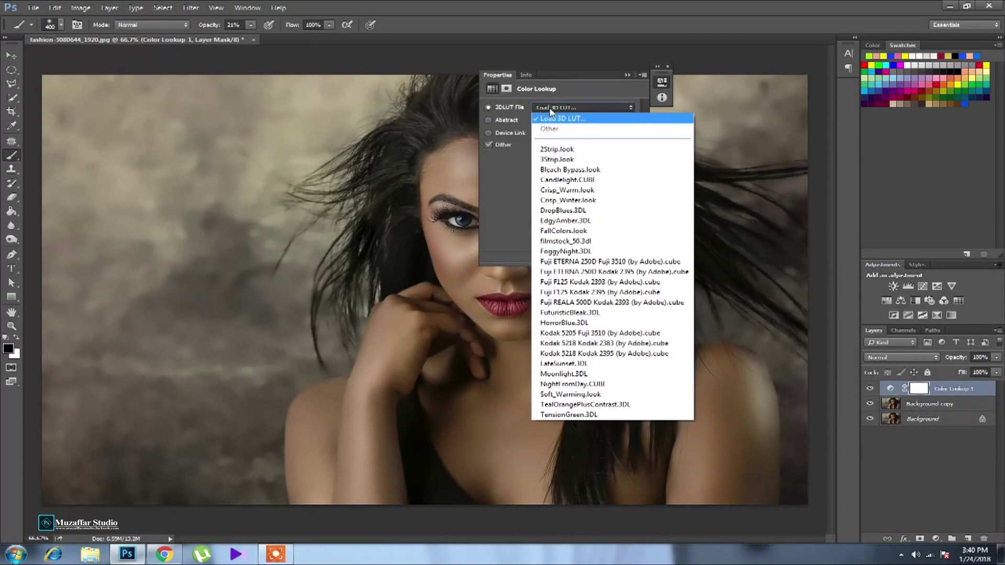
left_click(568, 252)
mouse_move(619, 87)
left_mouse_down()
mouse_move(739, 131)
mouse_move(770, 125)
left_mouse_up()
left_click(774, 124)
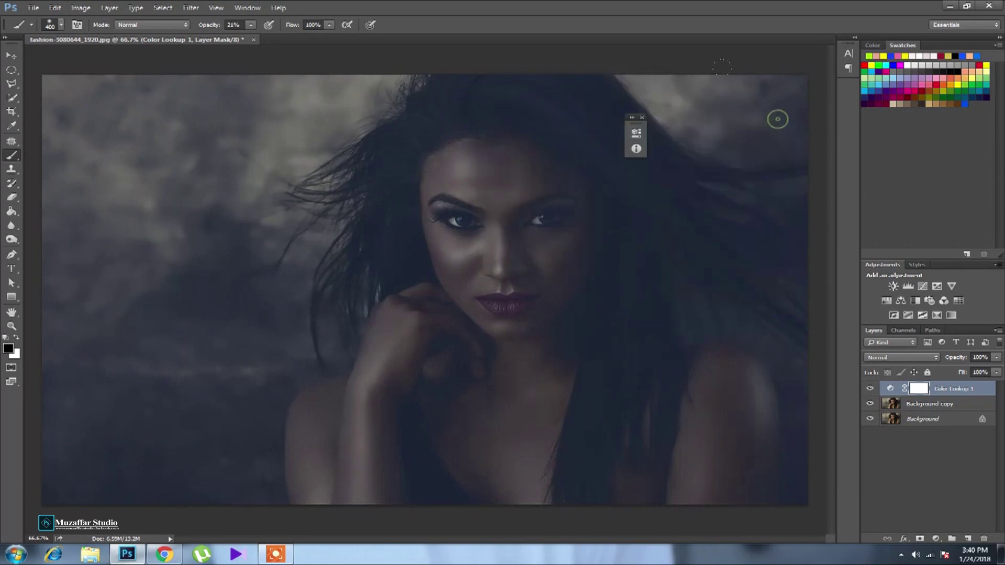
left_click(642, 117)
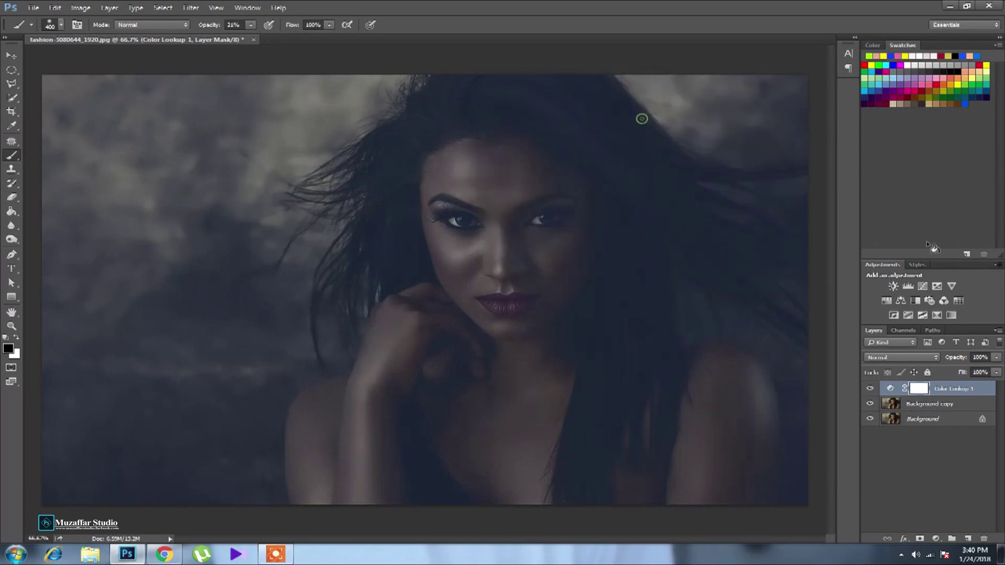
Step: Set the Color Lookup layer's opacity to 75%
left_click(996, 357)
left_click_drag(982, 370, 966, 372)
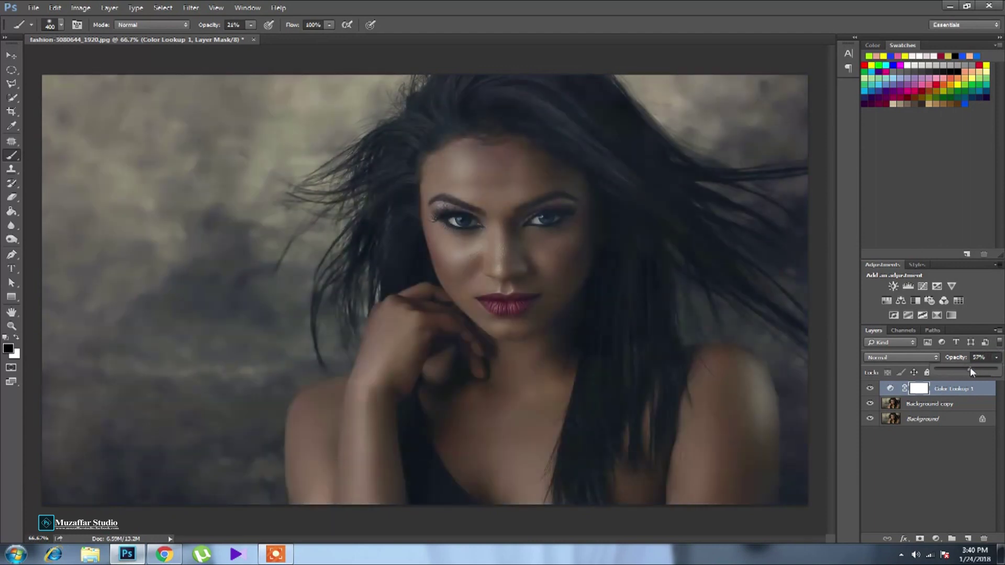
left_click_drag(966, 371, 980, 371)
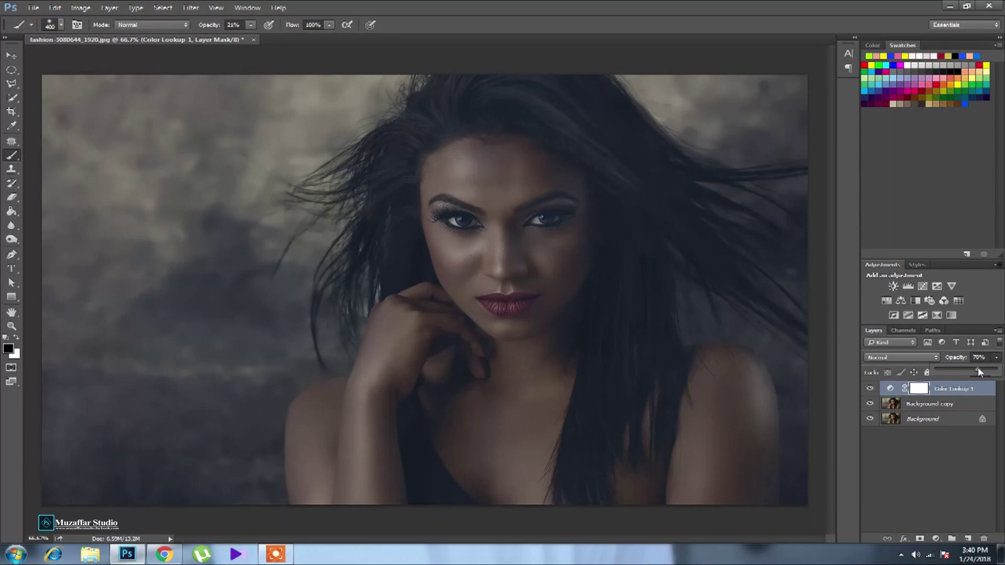
left_click_drag(980, 373, 982, 373)
Step: Add a Brightness/Contrast layer with Brightness 64 and Contrast 86
left_click(936, 537)
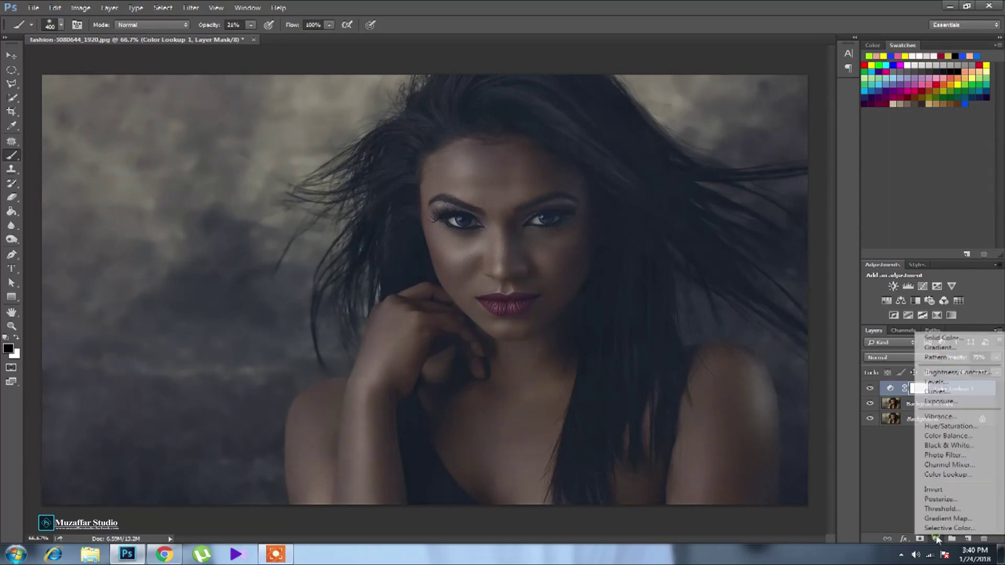
left_click(957, 373)
mouse_move(535, 151)
left_mouse_down()
mouse_move(752, 122)
mouse_move(808, 166)
left_mouse_up()
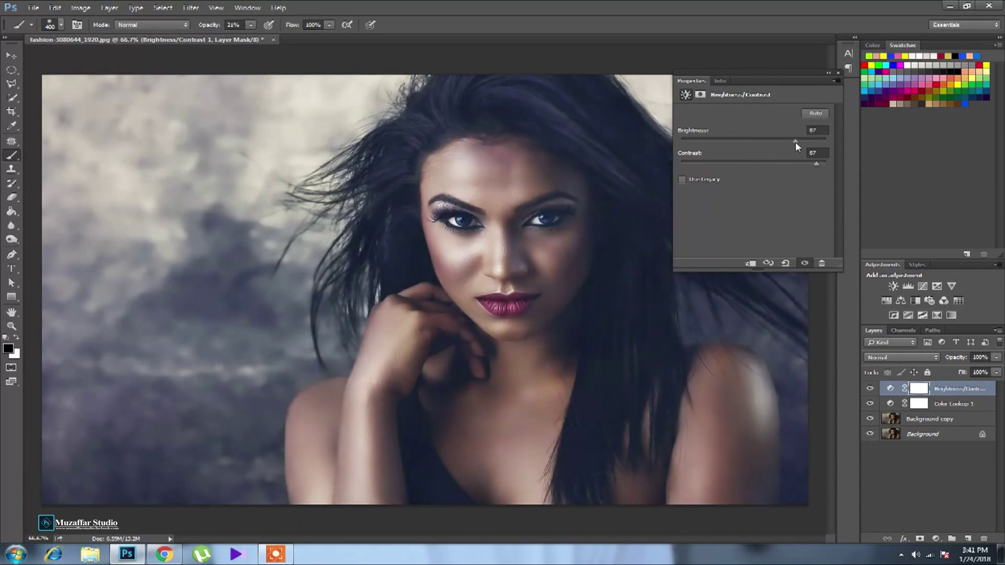
left_click_drag(796, 142, 777, 142)
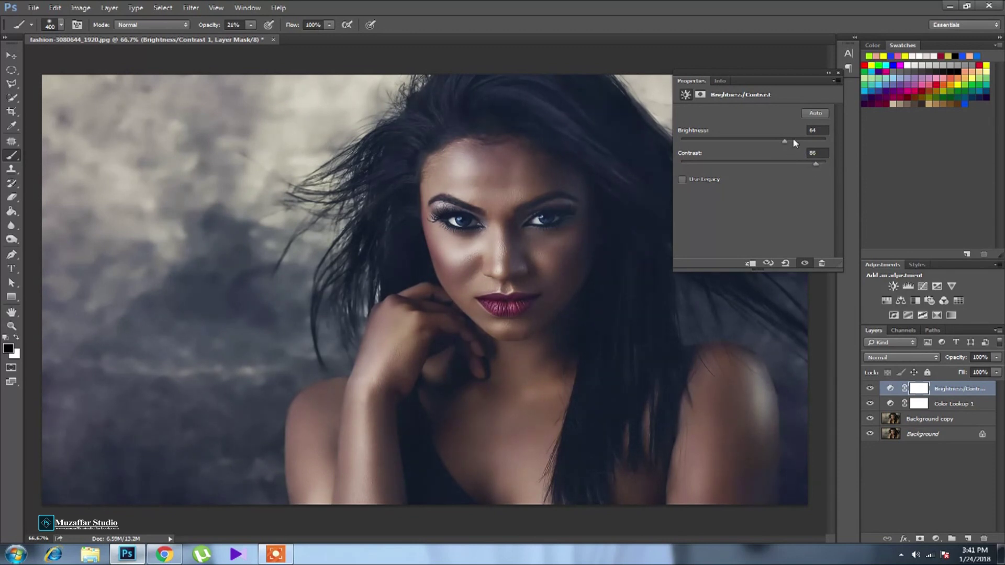
left_click_drag(785, 143, 784, 147)
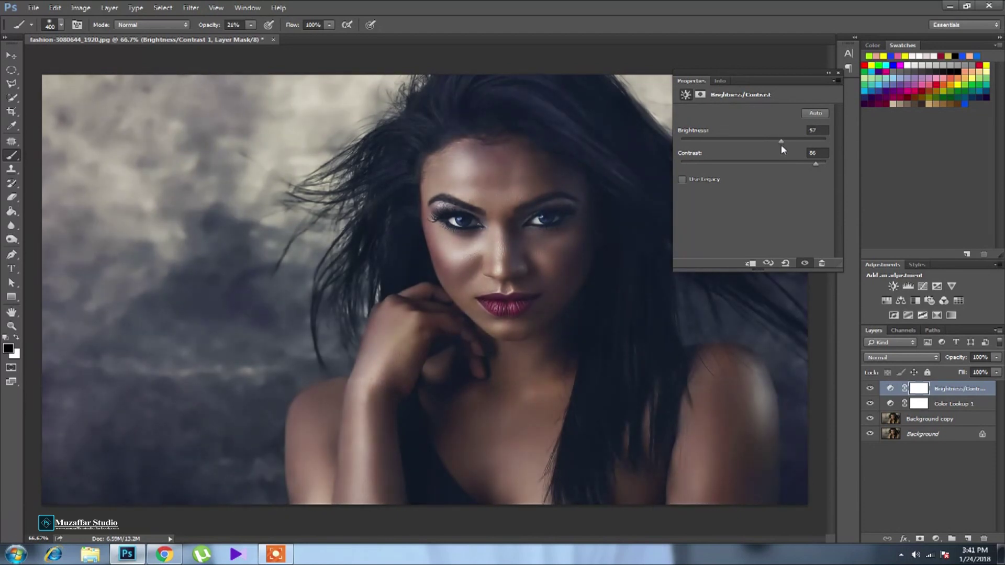
left_click_drag(784, 151, 785, 146)
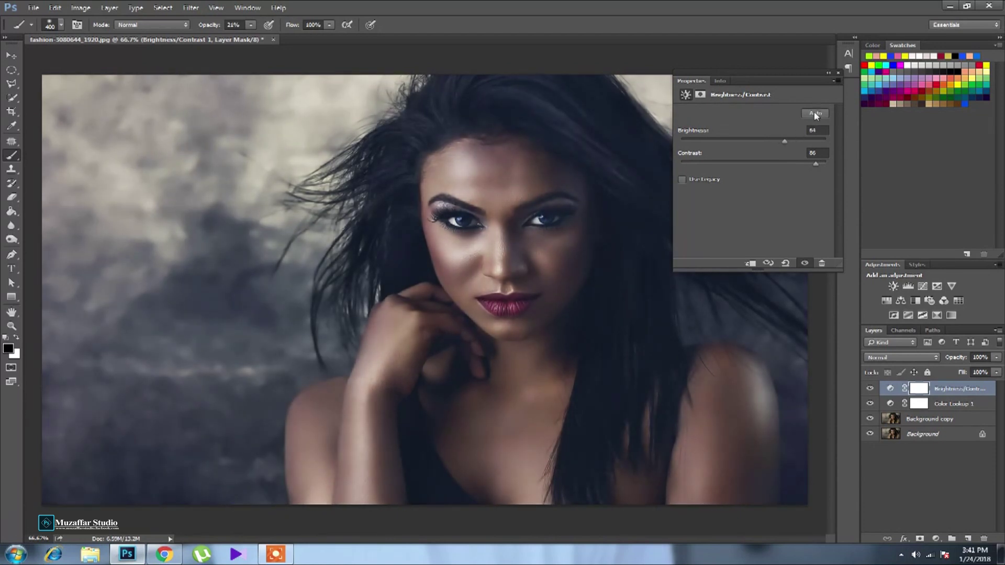
left_click(829, 73)
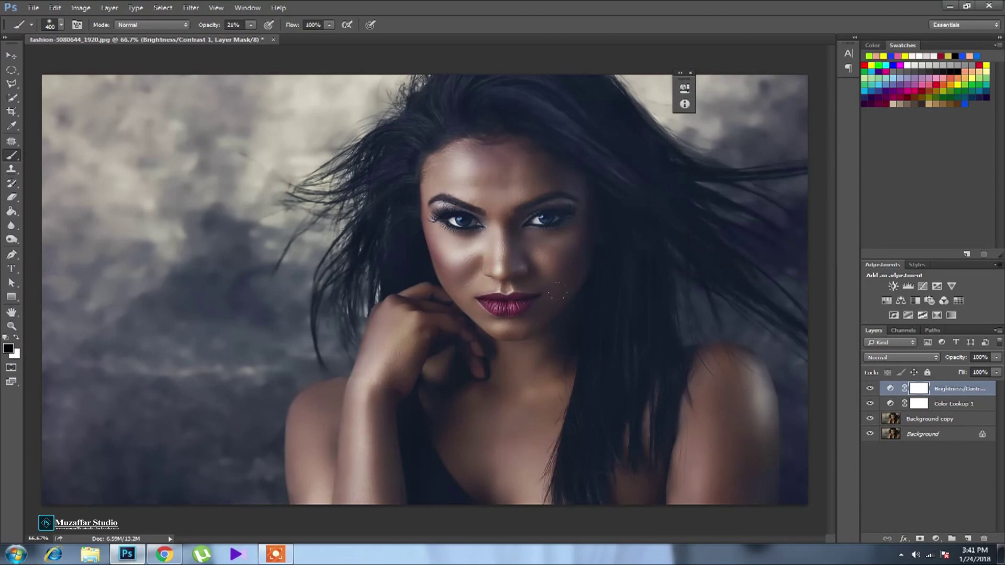
Step: Zoom in on the portrait to inspect the lips and chin
scroll(626, 280, "up", 2)
scroll(576, 279, "up", 2)
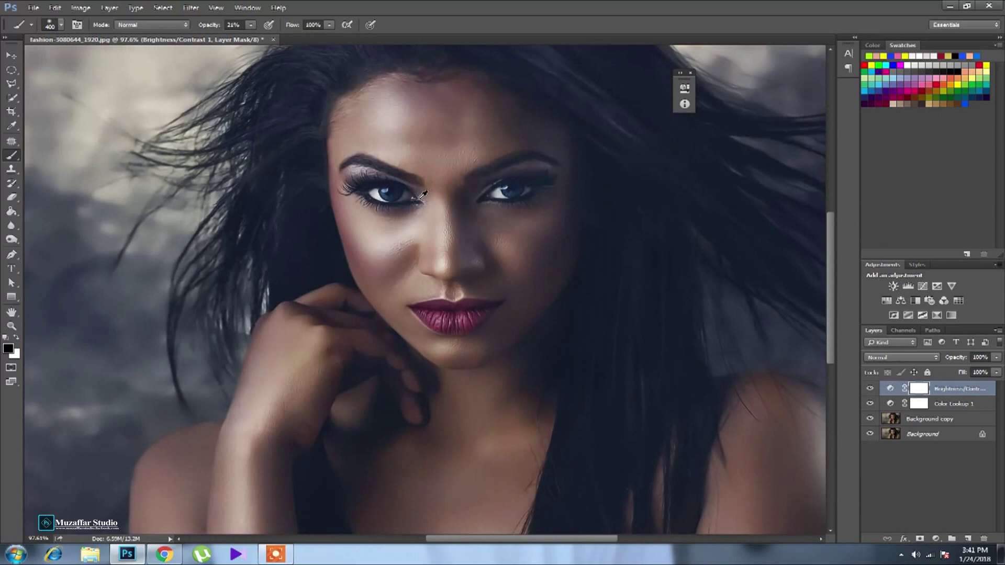
scroll(524, 280, "up", 2)
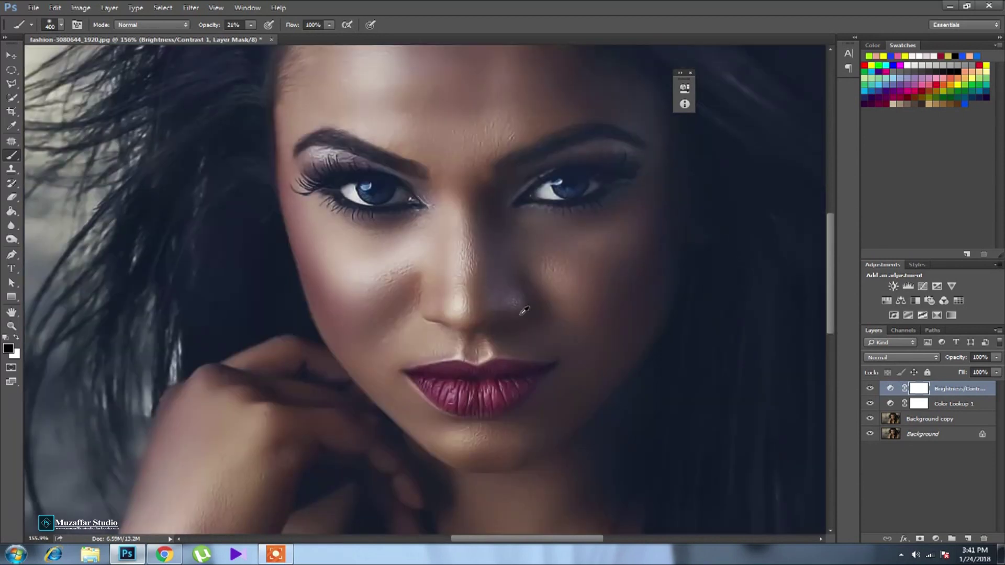
scroll(359, 168, "up", 1)
scroll(367, 157, "up", 1)
scroll(374, 148, "up", 1)
mouse_move(377, 145)
left_mouse_down()
mouse_move(476, 404)
mouse_move(422, 354)
mouse_move(459, 215)
left_mouse_up()
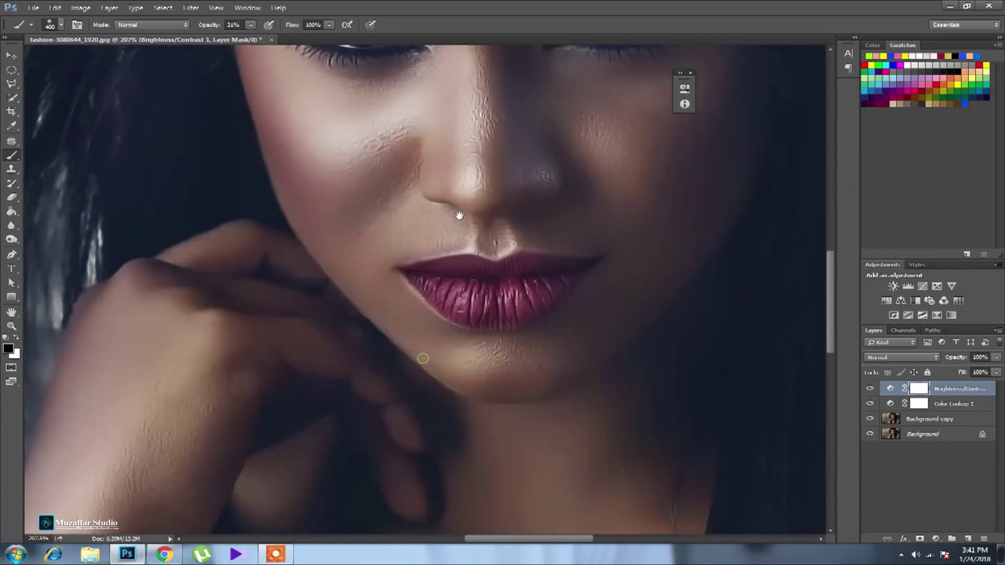
Step: Zoom back out to the full portrait and close the collapsed Properties strip
scroll(459, 215, "down", 3)
scroll(480, 288, "down", 2)
scroll(498, 256, "down", 2)
scroll(495, 276, "down", 2)
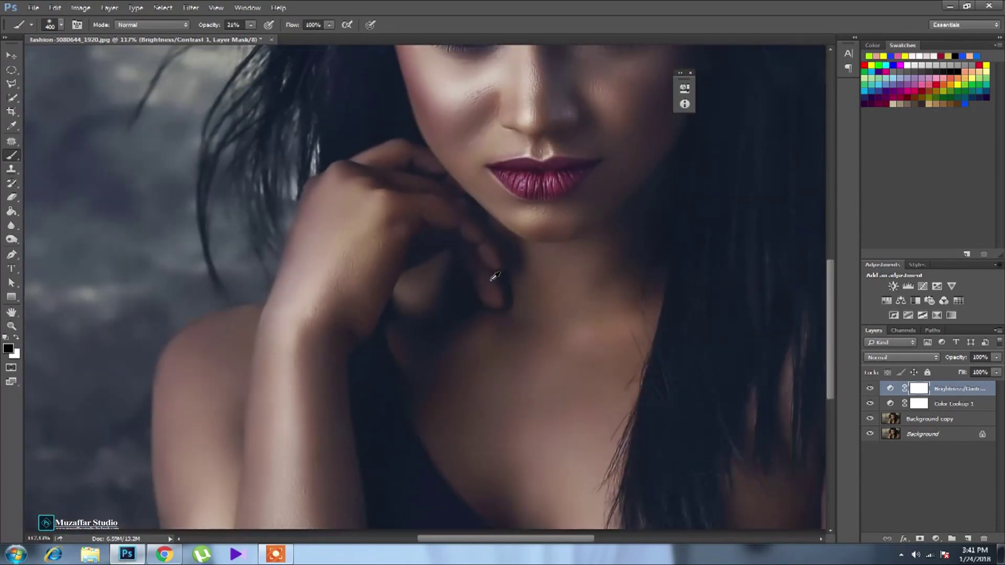
scroll(495, 276, "down", 2)
scroll(495, 276, "down", 2)
scroll(494, 277, "down", 2)
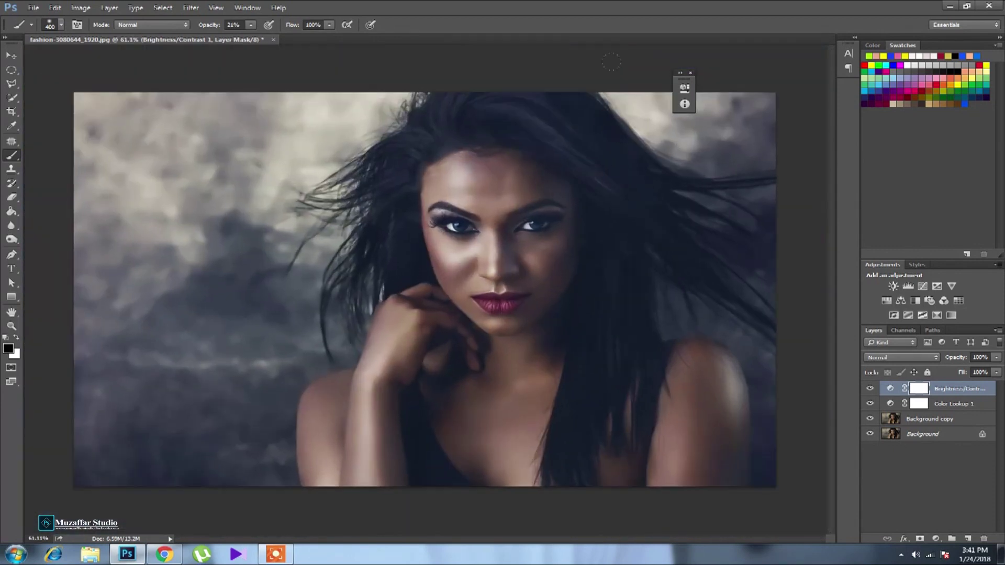
left_click(691, 73)
left_click(283, 553)
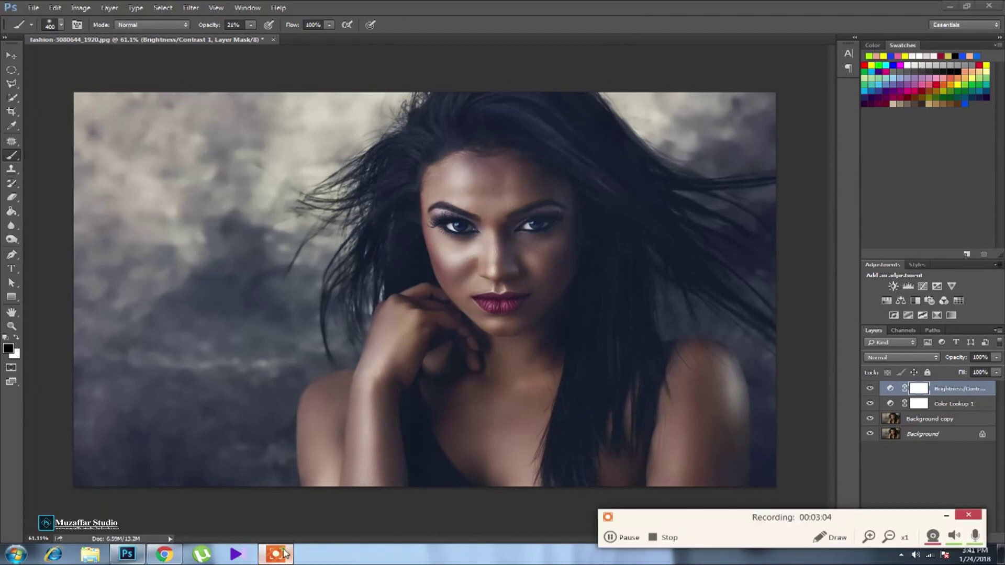